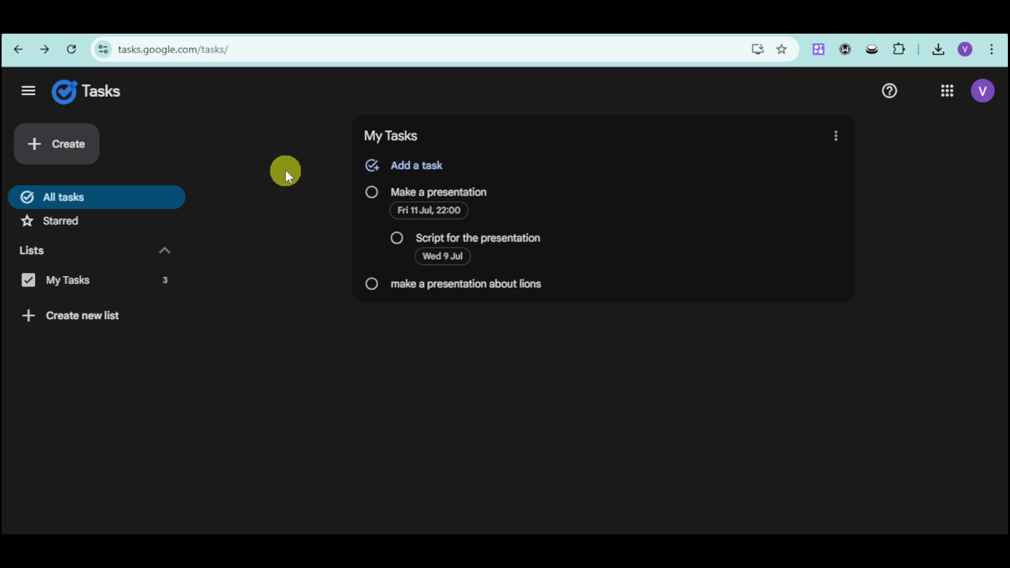
Step: Load calendar.google.com in a fresh Chrome tab
{"action": "key", "text": "ctrl+t"}
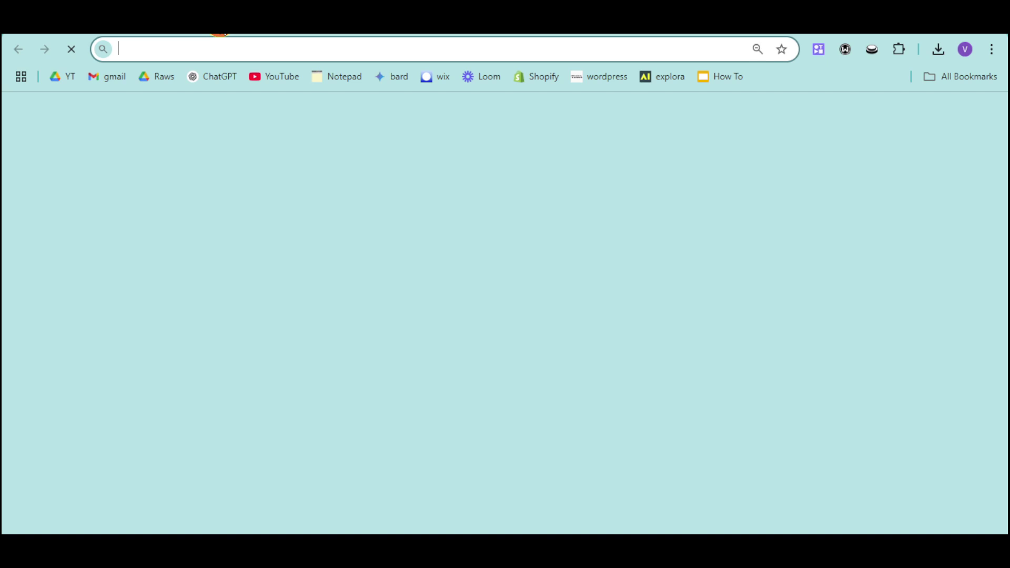
{"action": "type", "text": "calendar"}
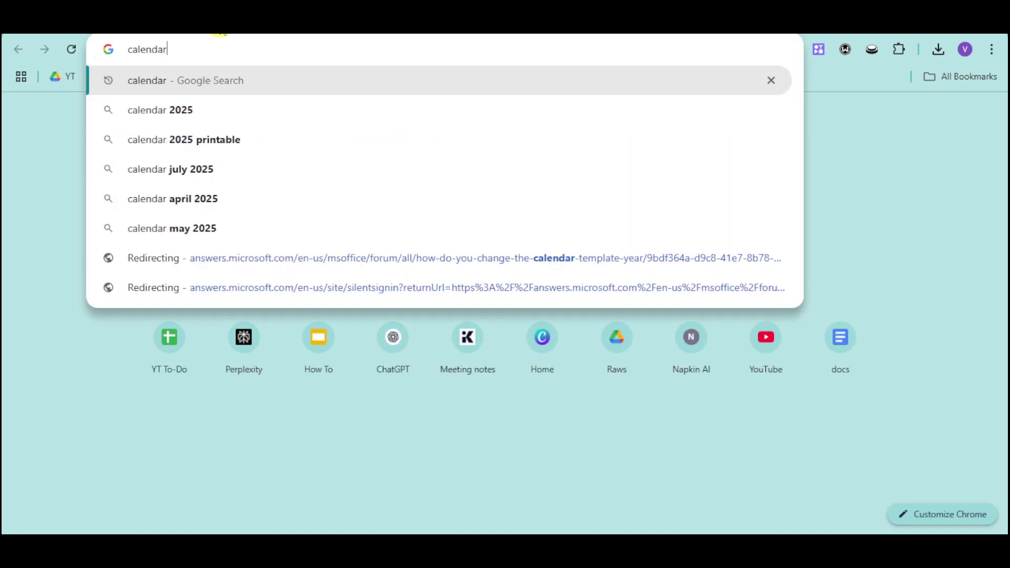
{"action": "type", "text": ".google."}
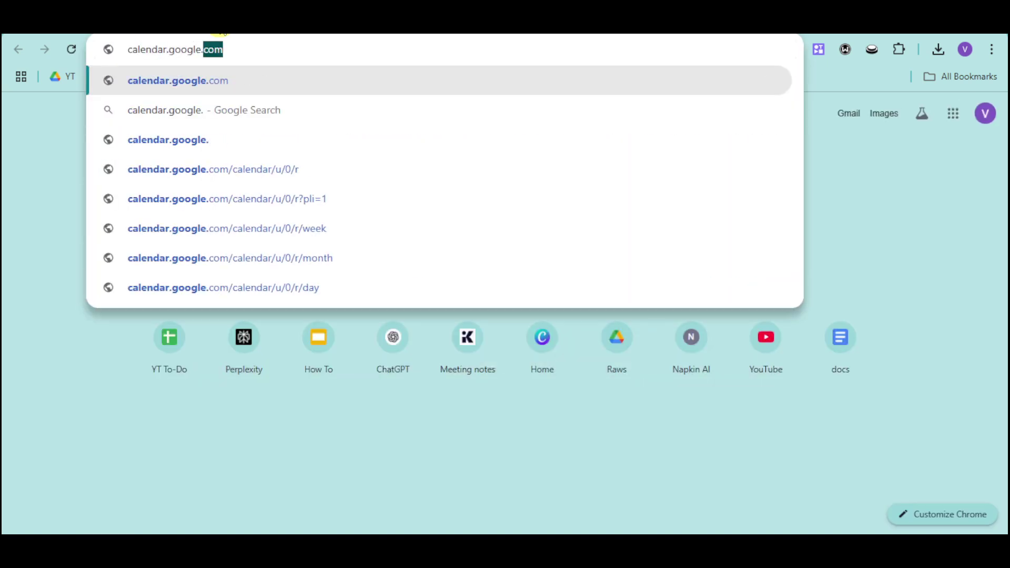
{"action": "type", "text": "com"}
{"action": "key", "text": "Return"}
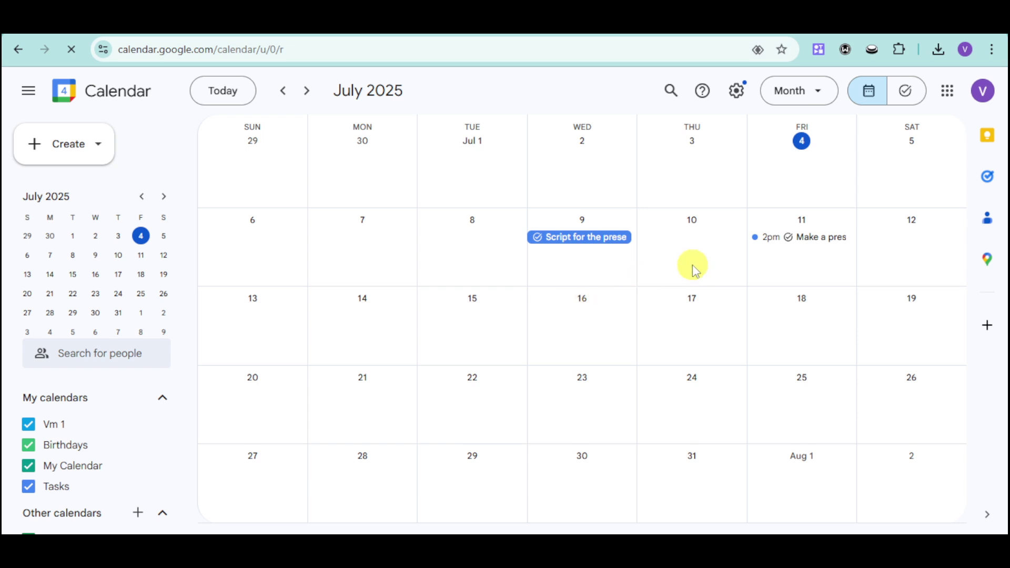
Step: View the details of the 'Script for the presentation' task
{"action": "left_click", "coordinate": [841, 237]}
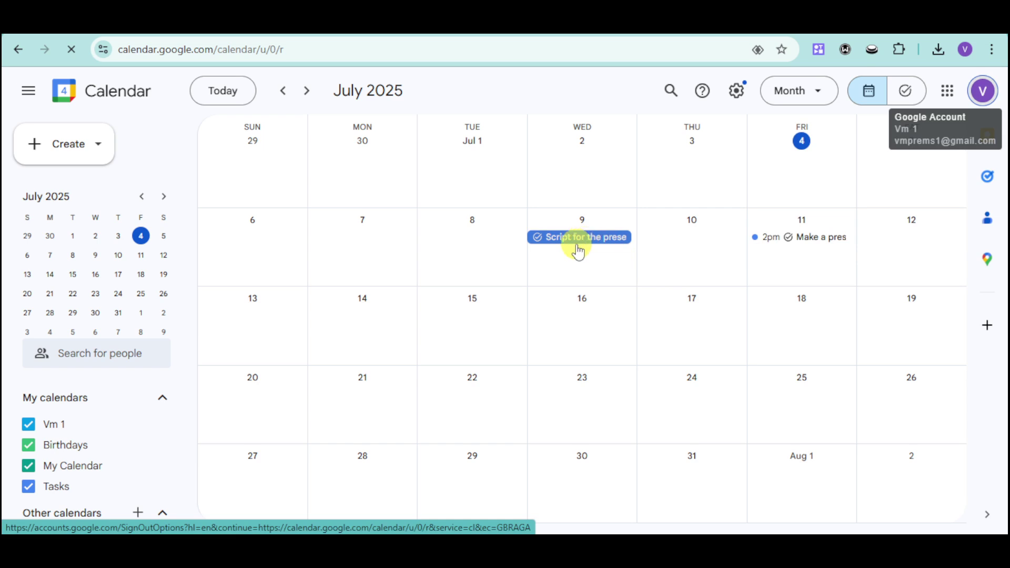
{"action": "left_click", "coordinate": [600, 241]}
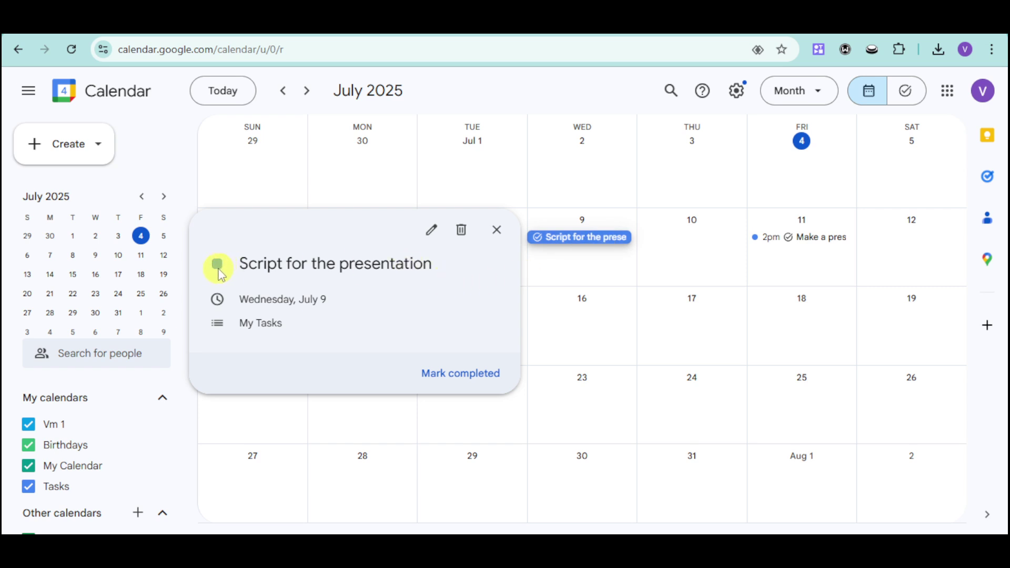
{"action": "left_click", "coordinate": [220, 272]}
Step: Edit the Script task, keep it in My Tasks, and close the editor unchanged
{"action": "left_click", "coordinate": [431, 230]}
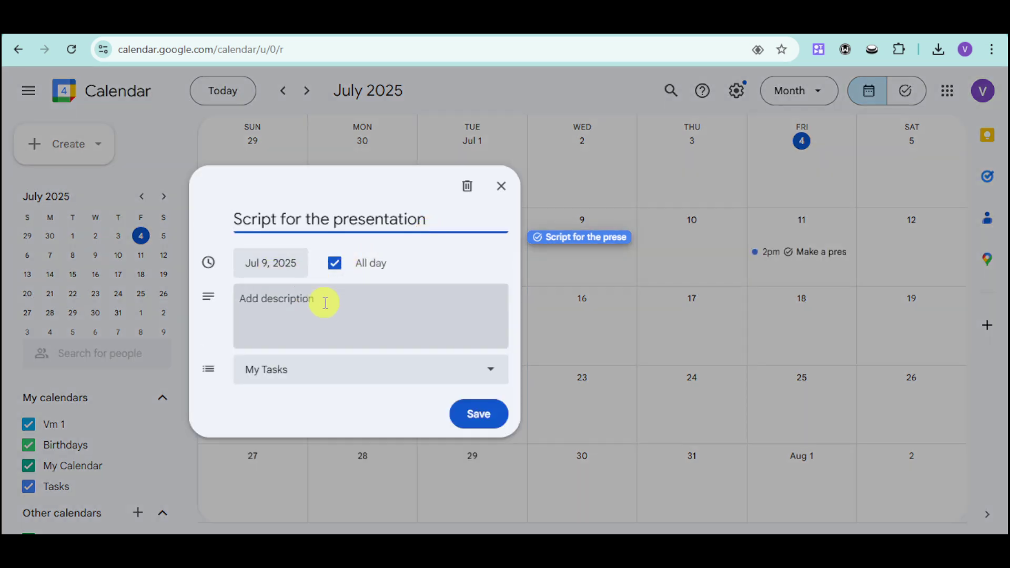
{"action": "left_click", "coordinate": [414, 374]}
{"action": "left_click", "coordinate": [414, 377]}
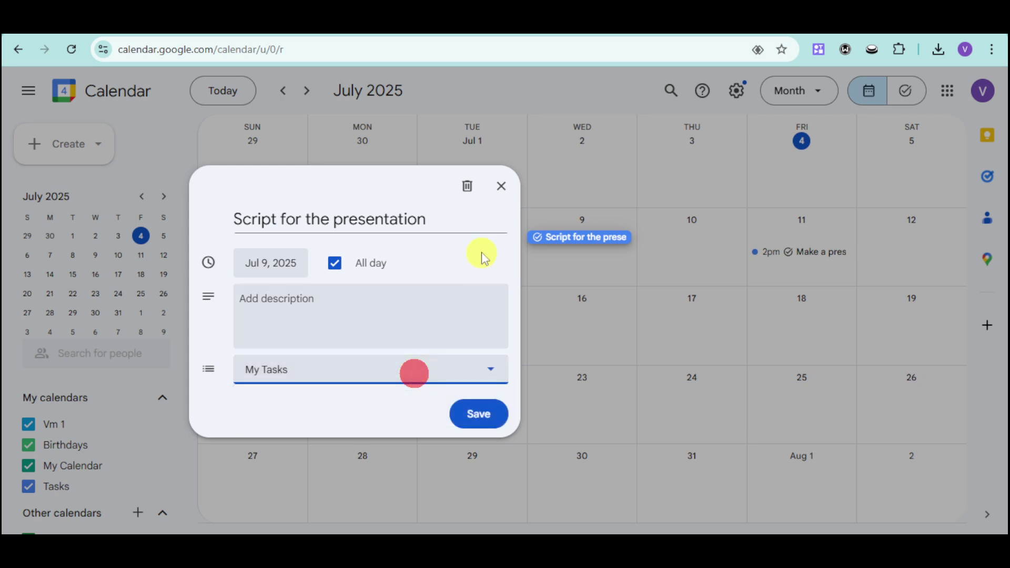
{"action": "left_click", "coordinate": [501, 188]}
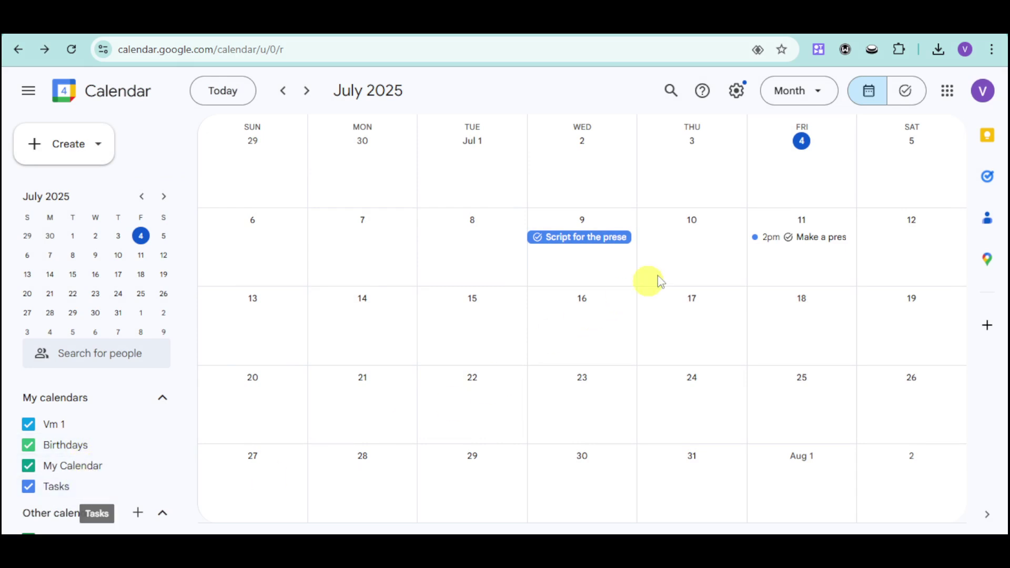
Step: Create a 'Presentation day' event on Thursday, July 10, timed 2:00pm to 3:00pm
{"action": "left_click", "coordinate": [679, 240]}
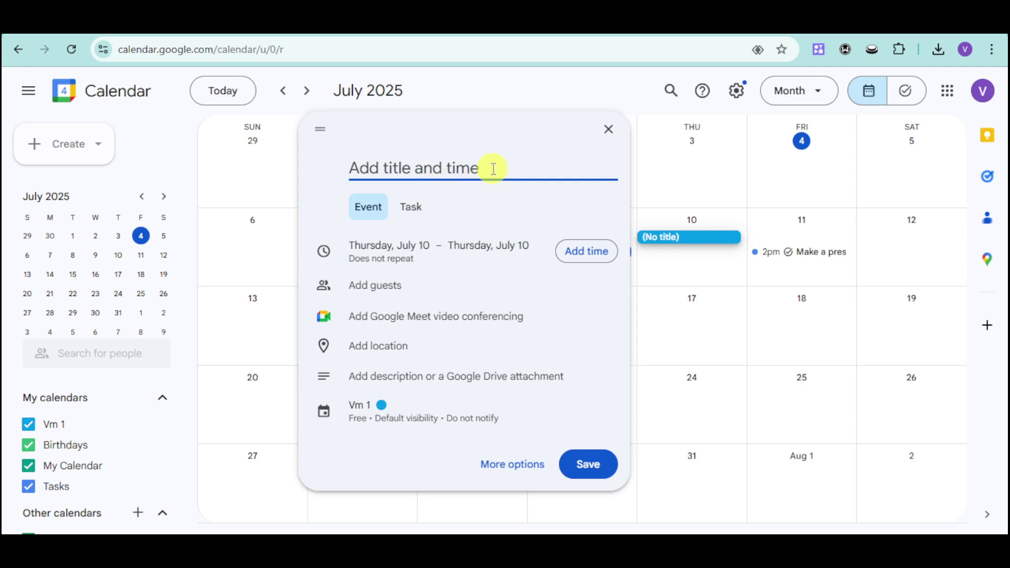
{"action": "type", "text": "Pr"}
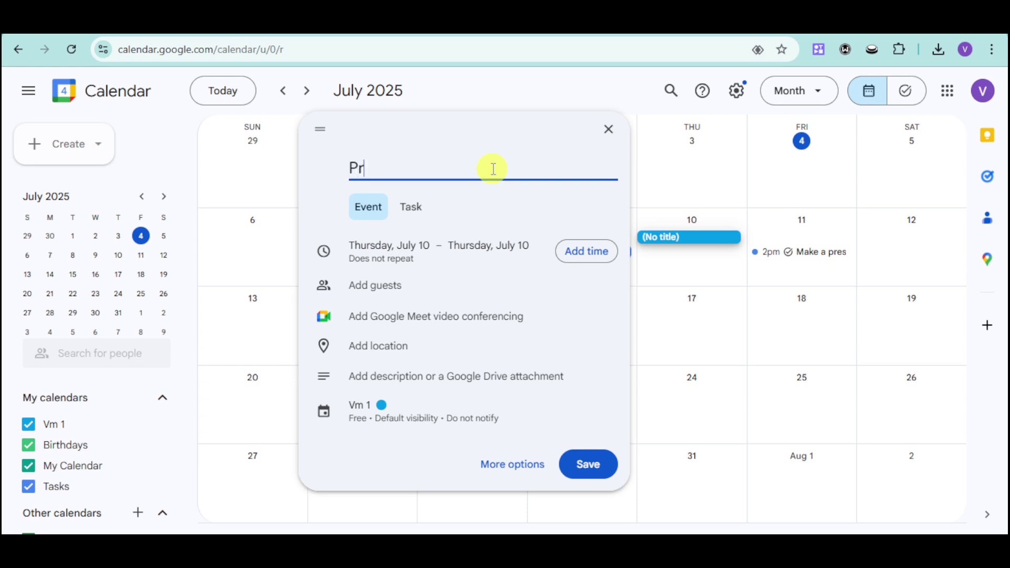
{"action": "type", "text": "esentation"}
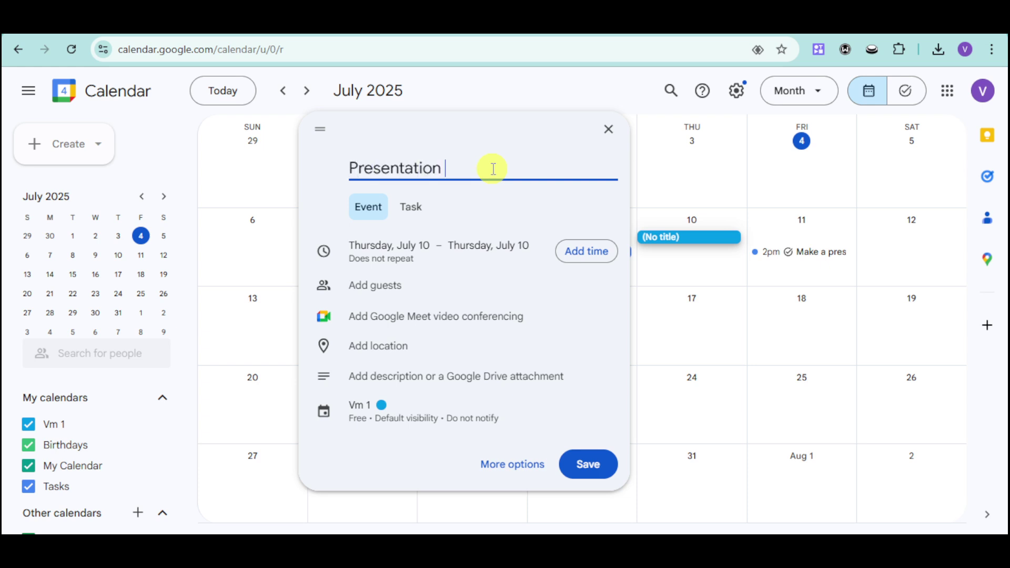
{"action": "type", "text": " day"}
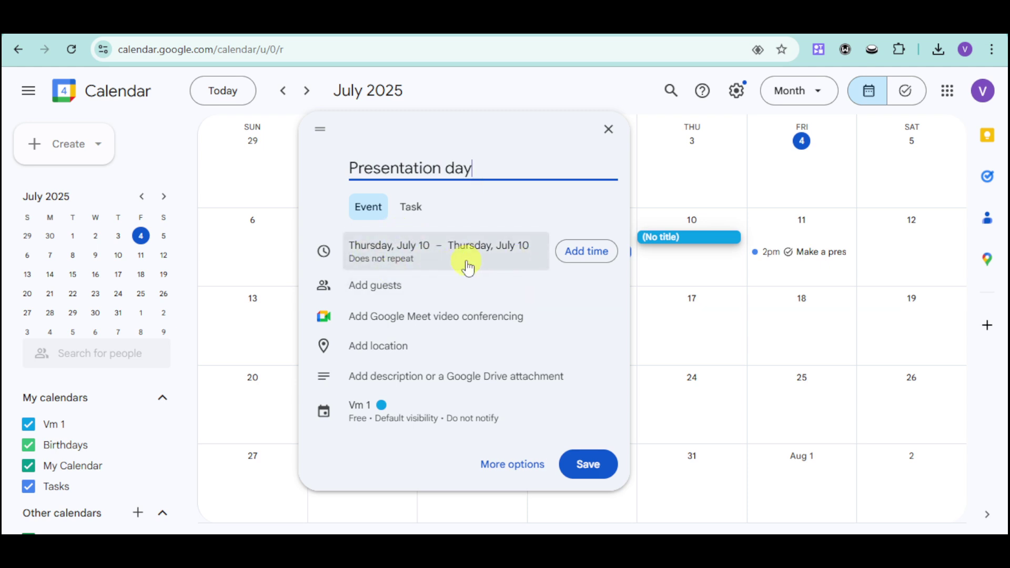
{"action": "left_click", "coordinate": [590, 253]}
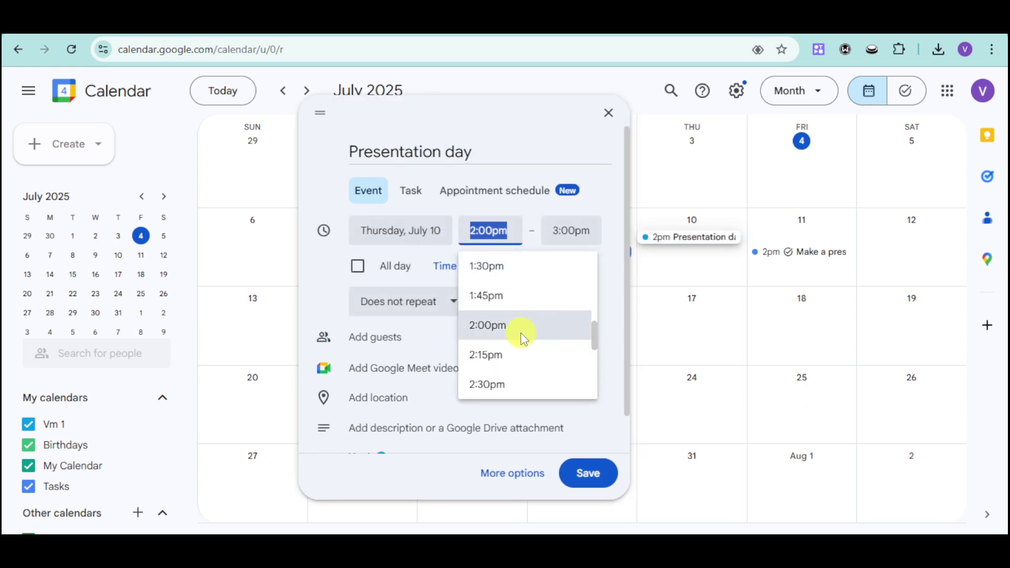
{"action": "left_click", "coordinate": [519, 336]}
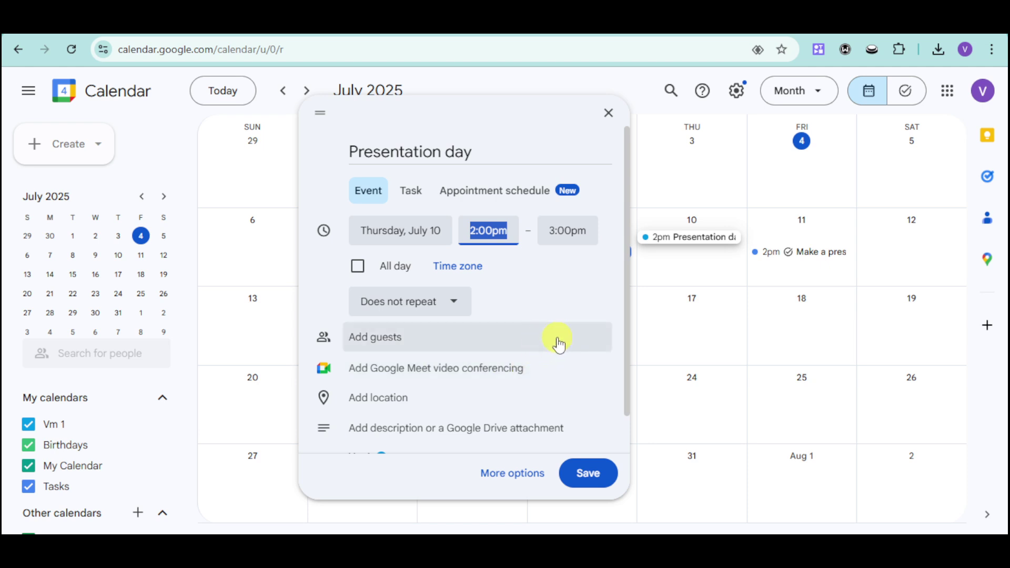
{"action": "scroll", "coordinate": [557, 340], "scroll_direction": "down", "scroll_amount": 1}
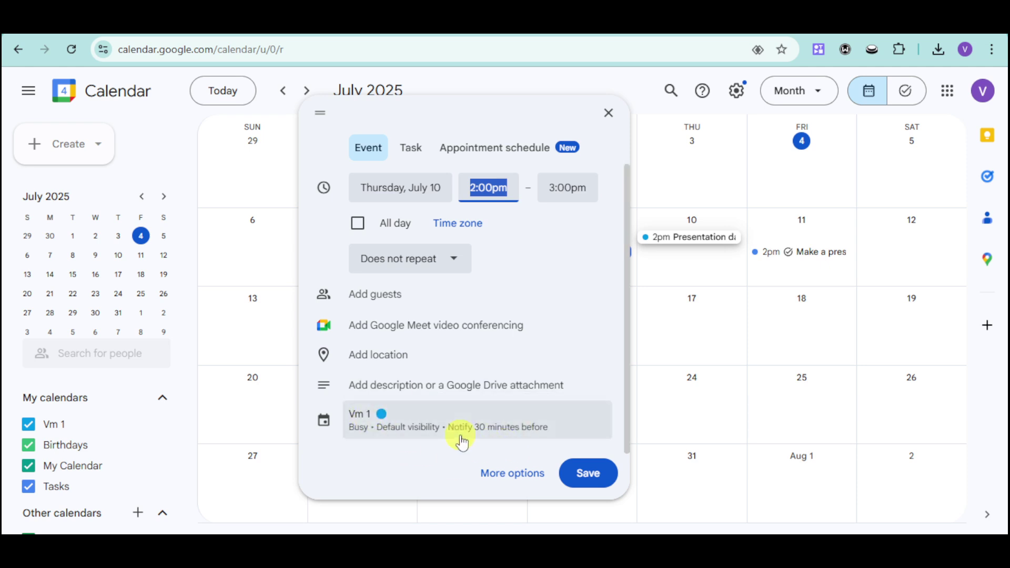
Step: Give the Vm 1 Presentation day event the green colour swatch and save it
{"action": "left_click", "coordinate": [394, 419]}
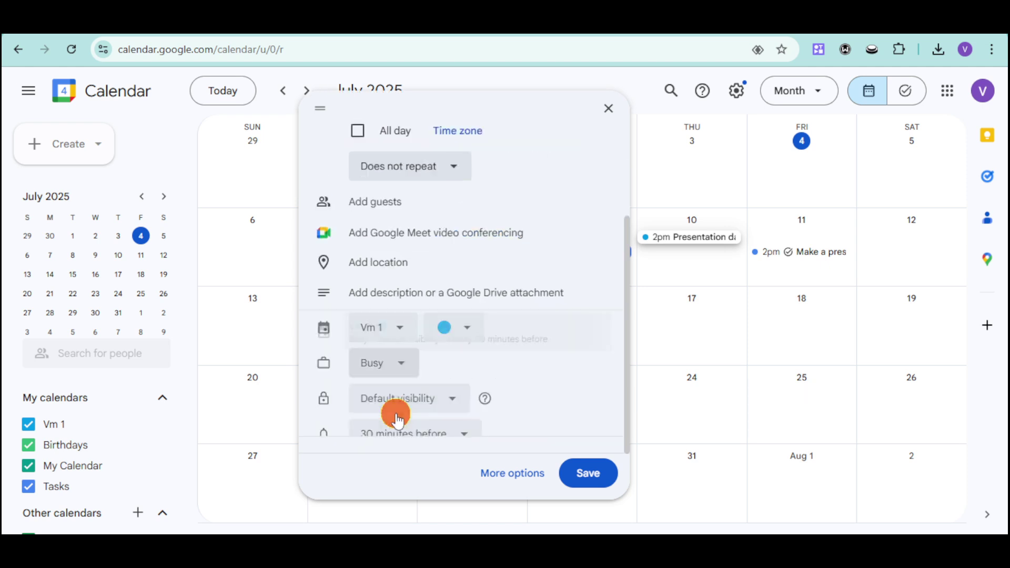
{"action": "left_click", "coordinate": [437, 308]}
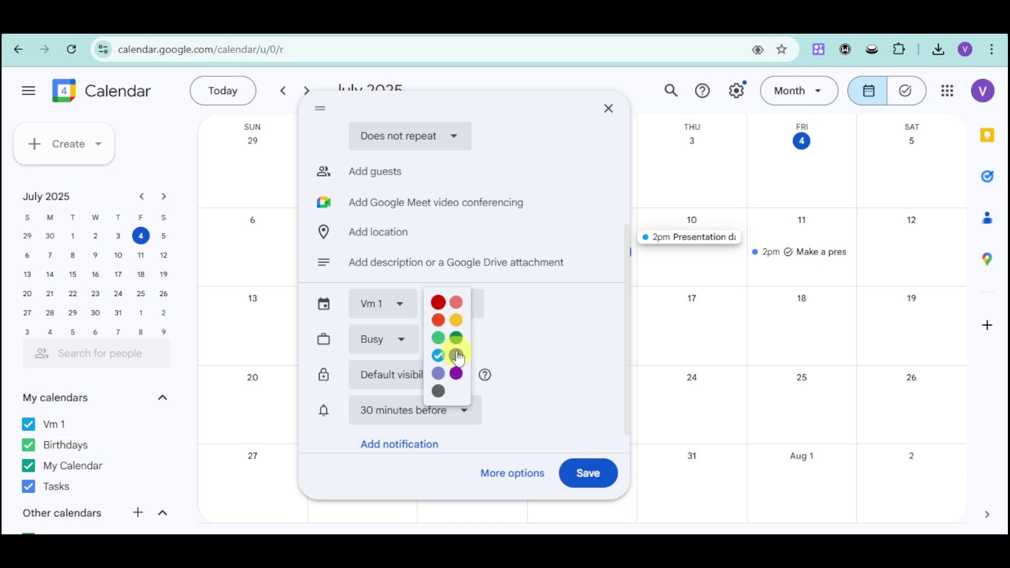
{"action": "left_click", "coordinate": [457, 338]}
{"action": "left_click", "coordinate": [581, 471]}
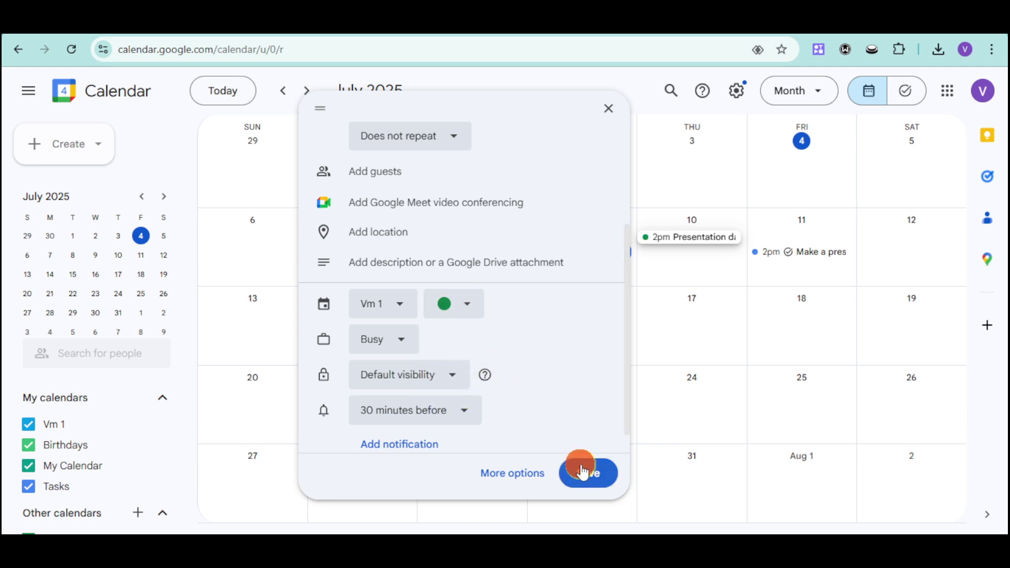